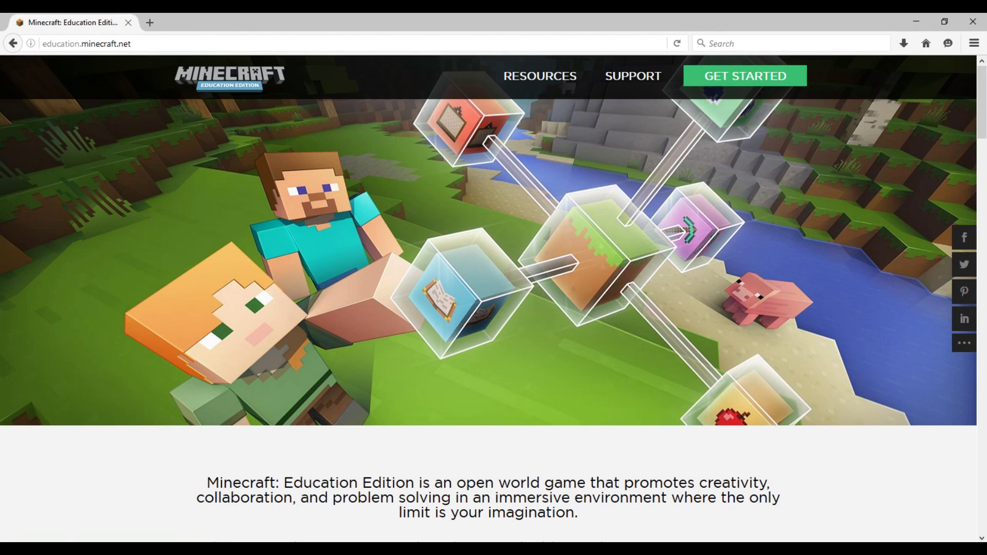
# - Search the computer for "pc info" and open the PC support info settings
pyautogui.press('super')
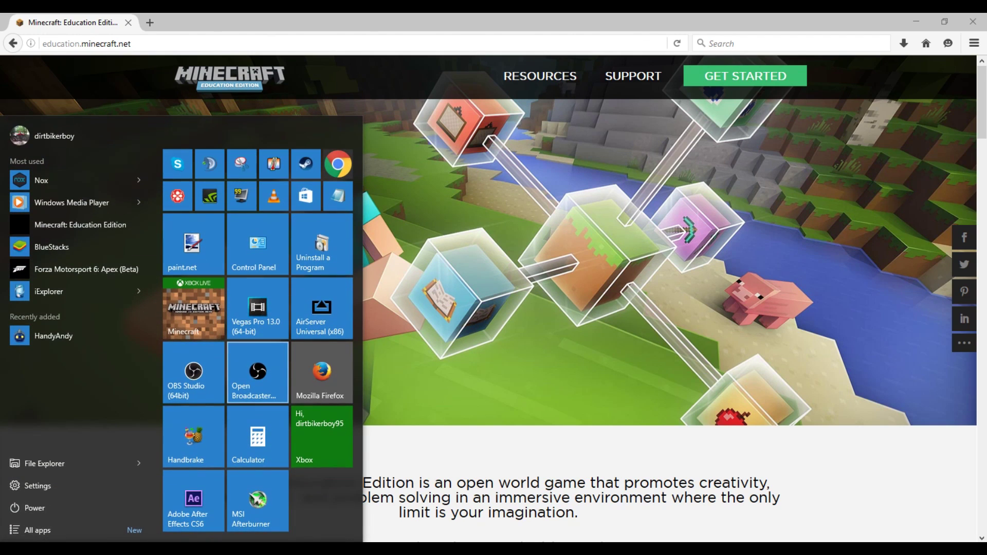
pyautogui.write('pc info')
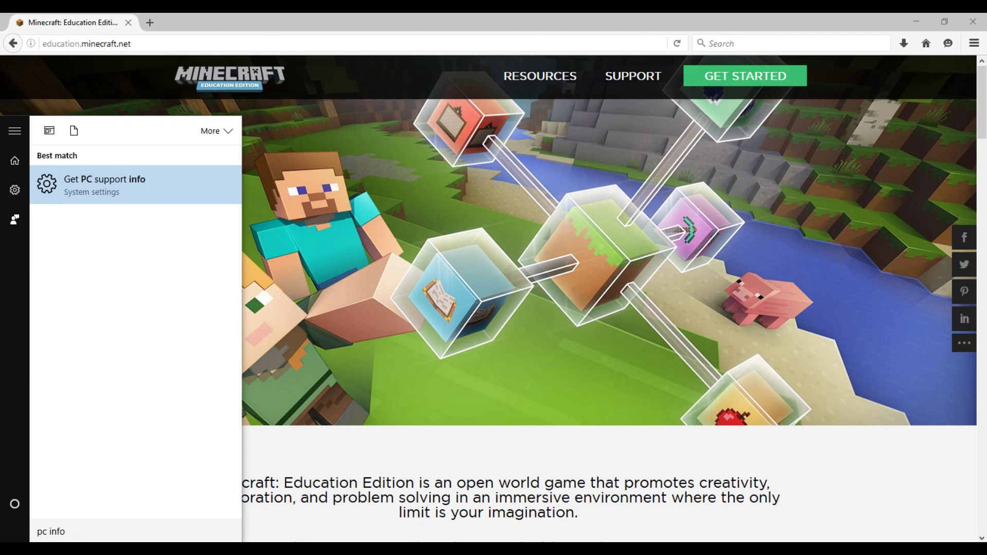
pyautogui.press('Return')
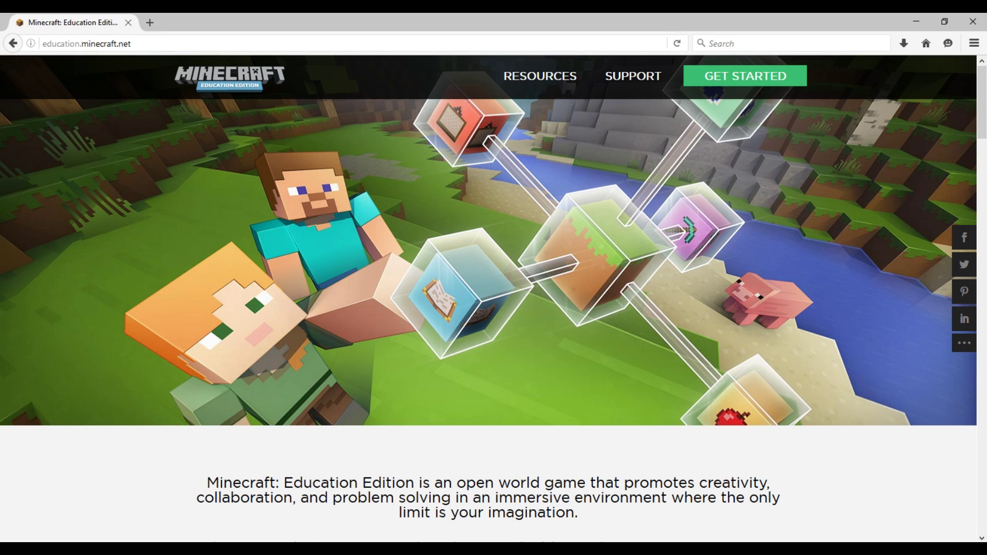
# - Start the Minecraft: Education Edition sign-up as an Administrator and submit the e-mail address
pyautogui.click(745, 76)
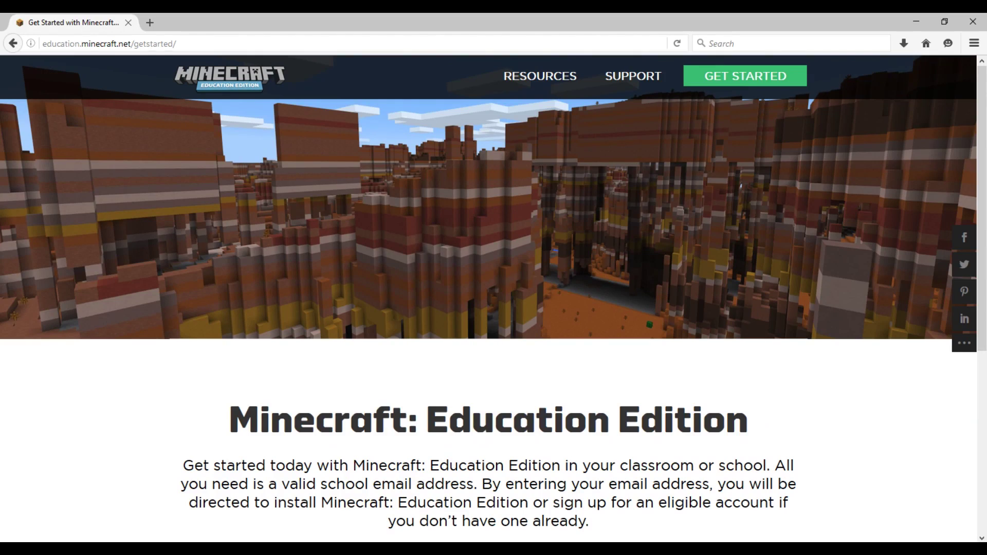
pyautogui.scroll(-5, 488, 299)
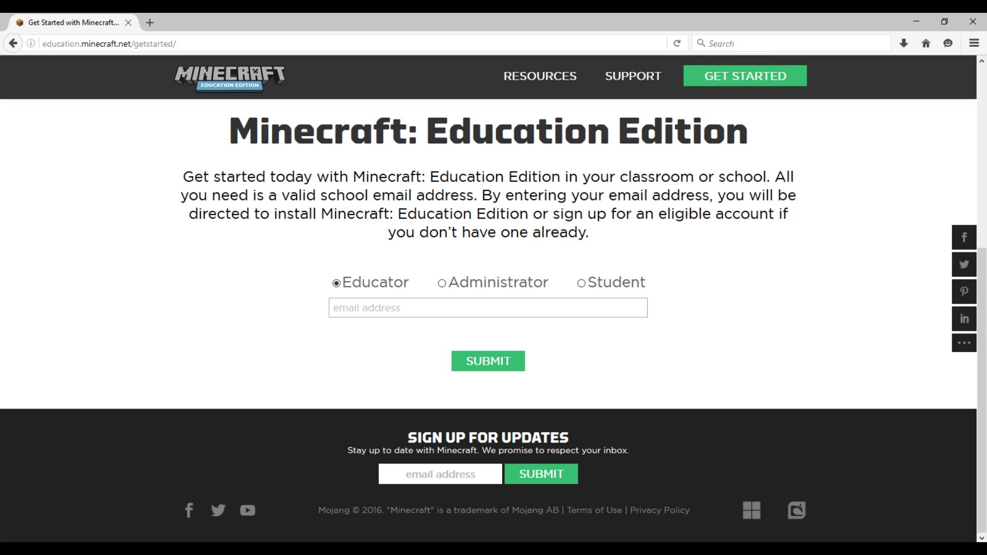
pyautogui.click(442, 284)
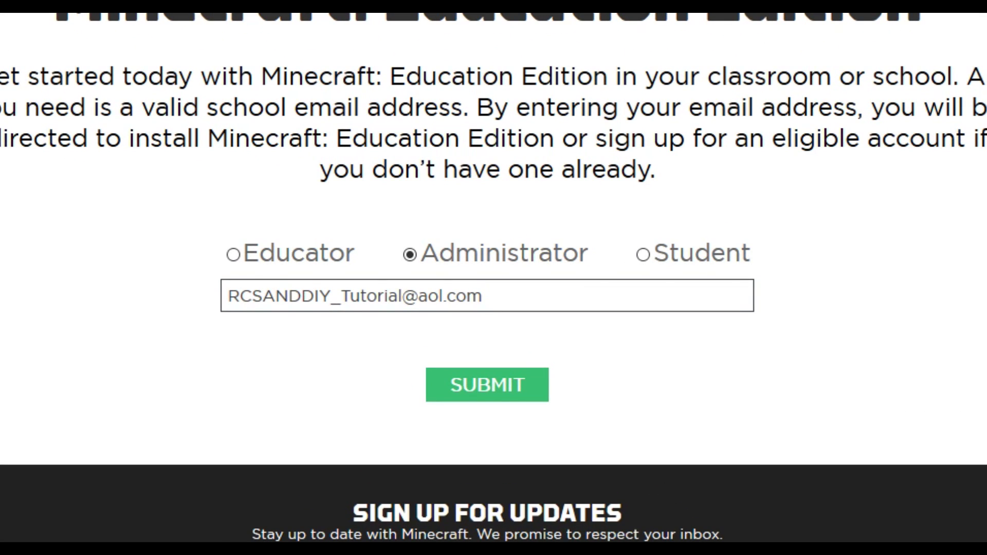
pyautogui.click(488, 385)
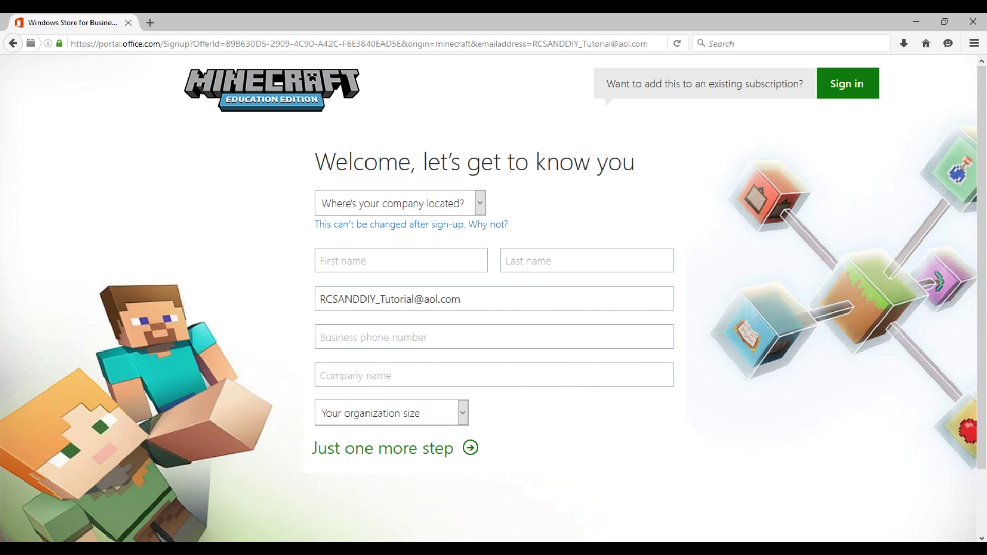
# - Set the company location to United States
pyautogui.click(401, 203)
pyautogui.scroll(-9, 401, 360)
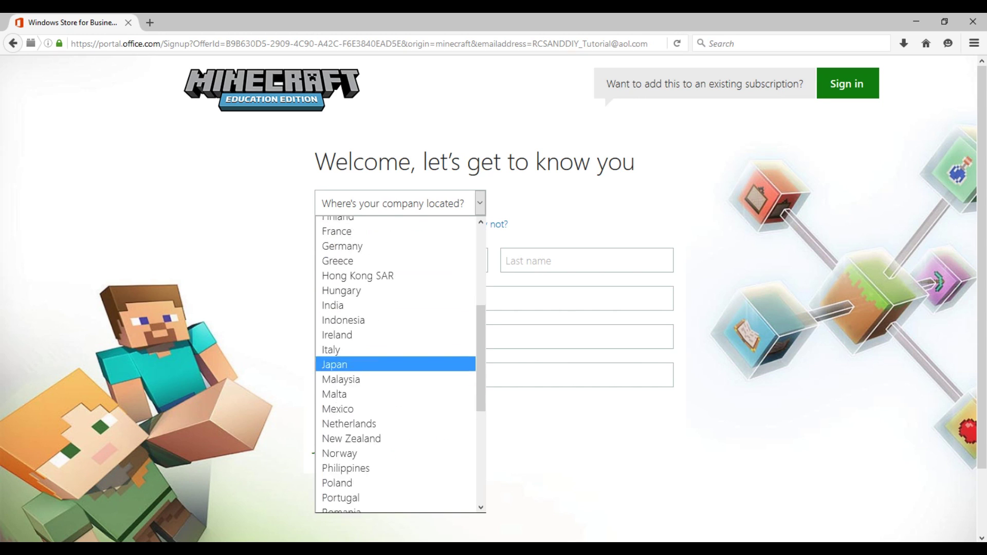
pyautogui.click(395, 491)
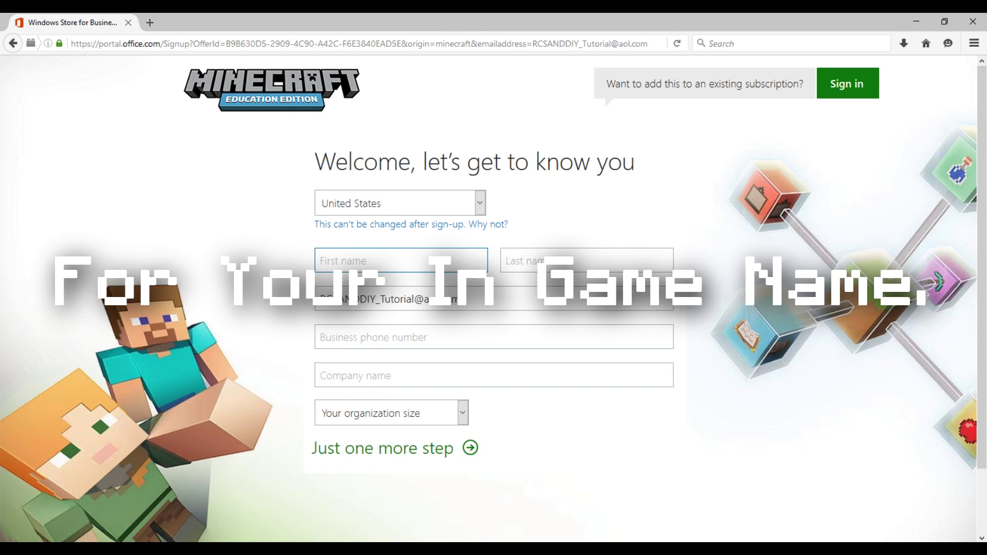
# - Fill in the first name, last name and business phone number on the sign-up form
pyautogui.write('RCSANDDI')
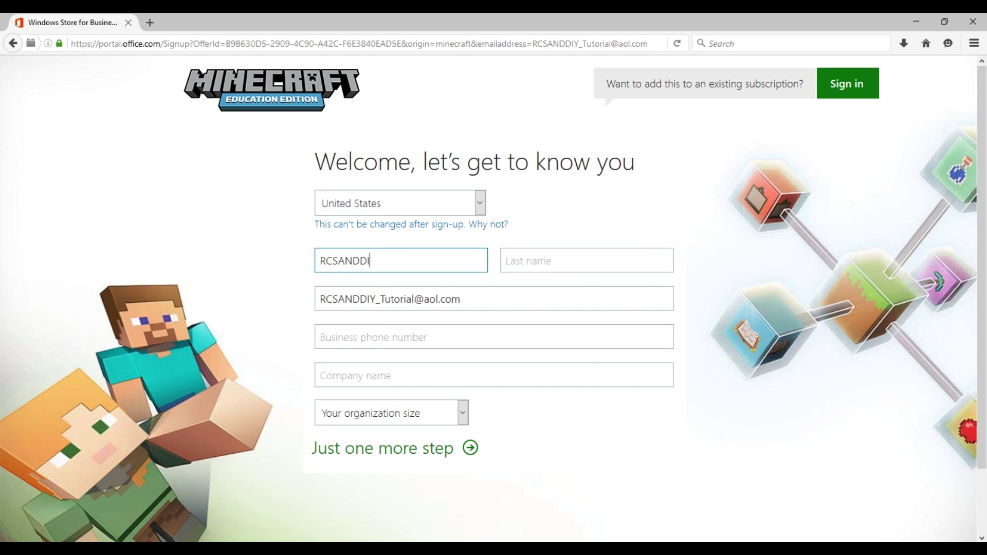
pyautogui.press('Tab')
pyautogui.write('YUCK')
pyautogui.press('Tab')
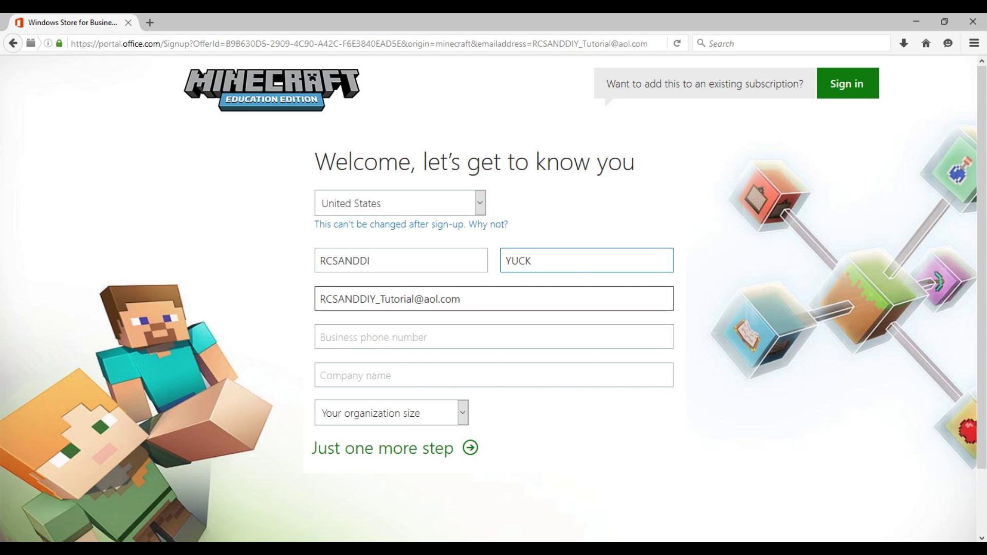
pyautogui.press('Tab')
pyautogui.press('Tab')
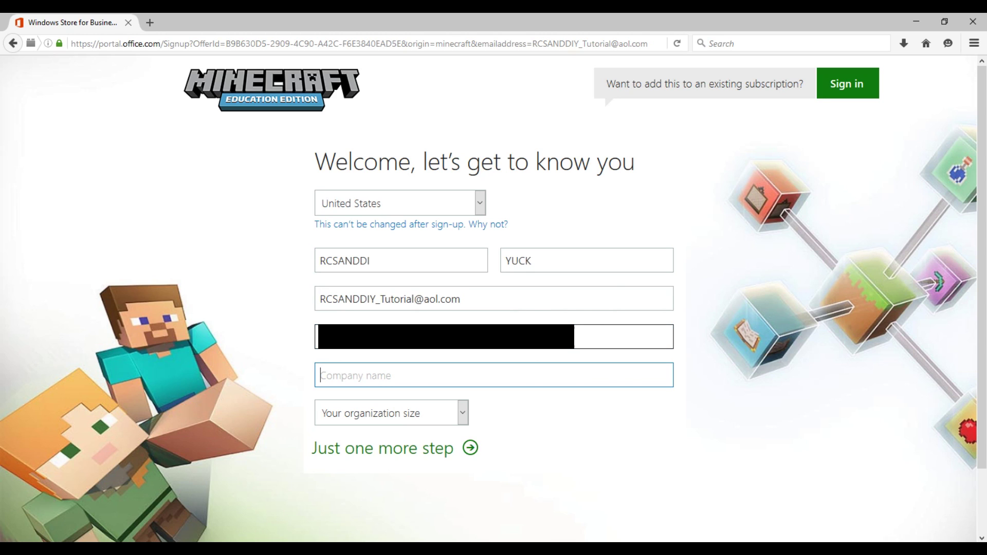
# - Enter "Tutorial World" as the company name, set the organization size to 1 person and proceed to the user ID form
pyautogui.write('Tutorial World')
pyautogui.click(391, 413)
pyautogui.click(353, 446)
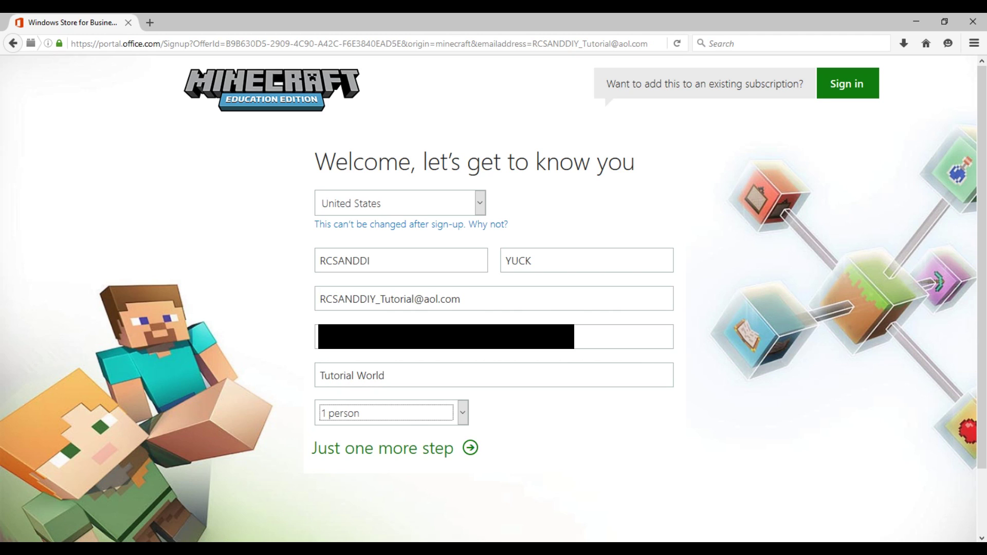
pyautogui.click(394, 448)
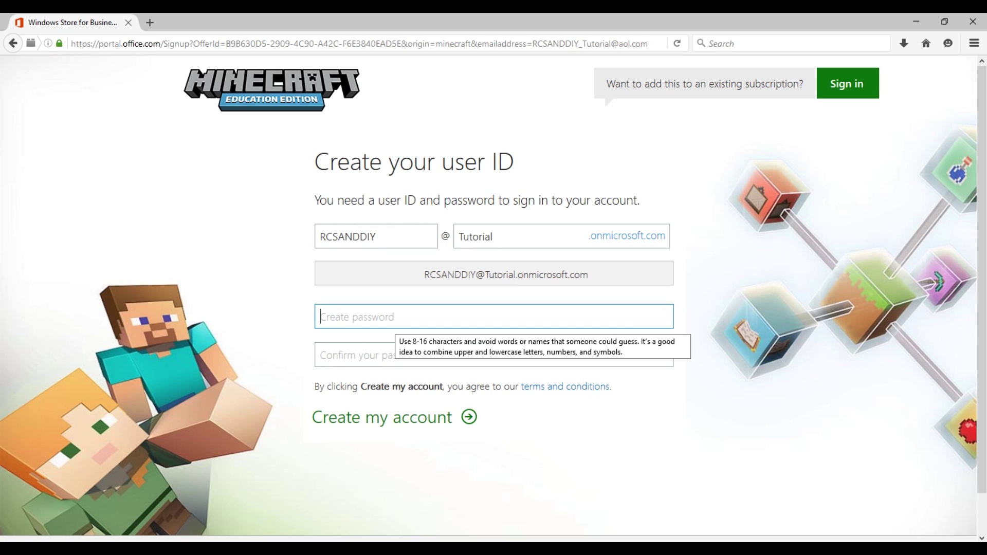
# - Enter and confirm the account password and create the account
pyautogui.write('•••')
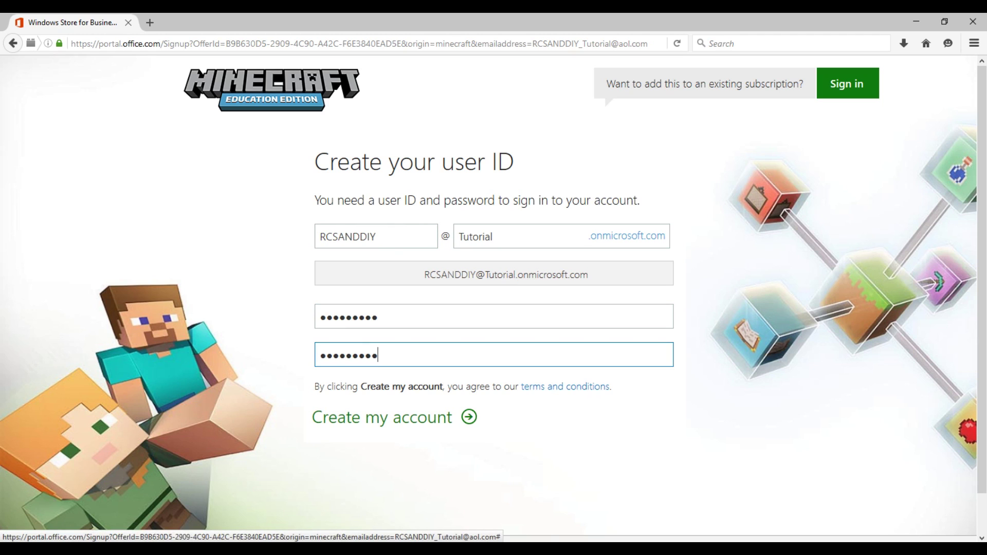
pyautogui.click(394, 417)
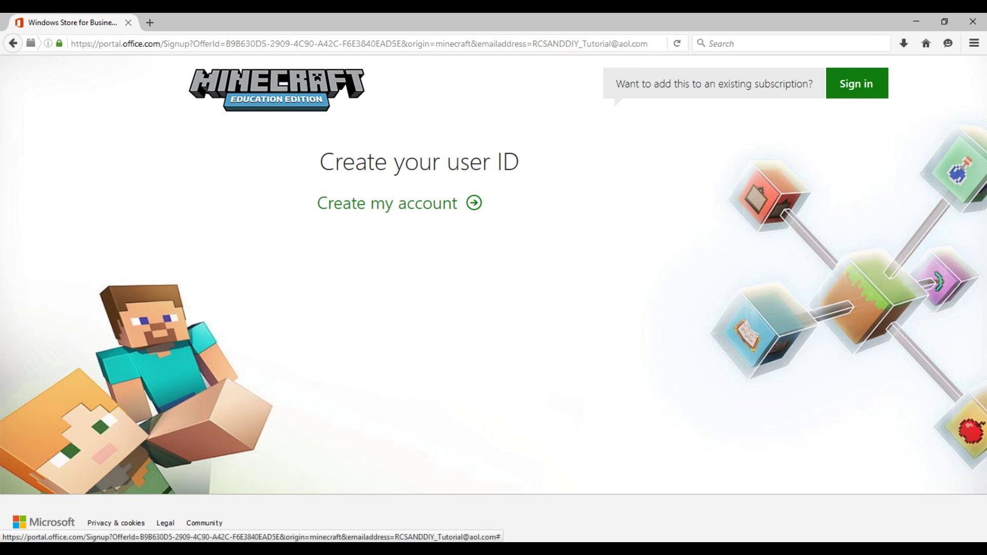
pyautogui.click(399, 203)
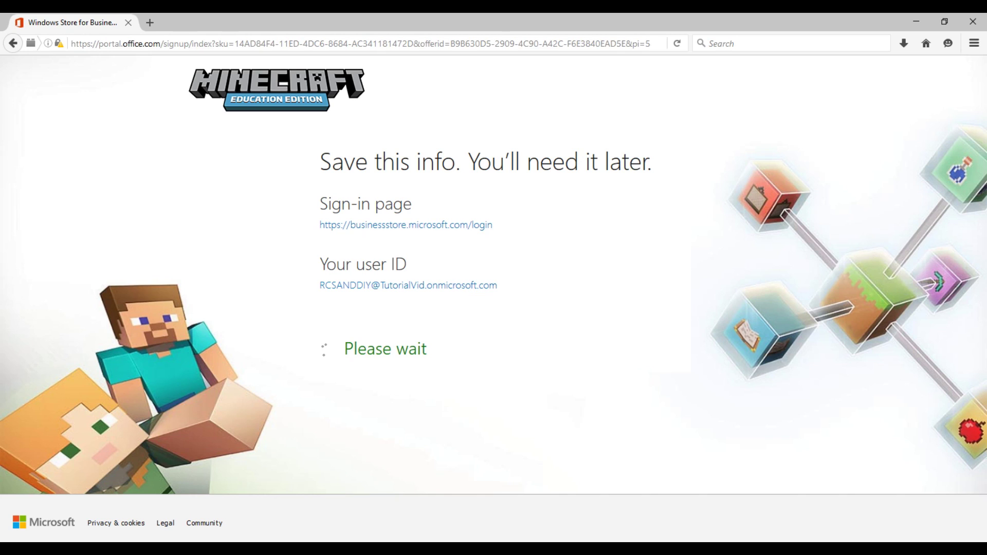
# - Continue past the saved sign-in info and accept the Windows Store for Business Services Agreement
pyautogui.tripleClick(485, 162)
pyautogui.click(485, 162)
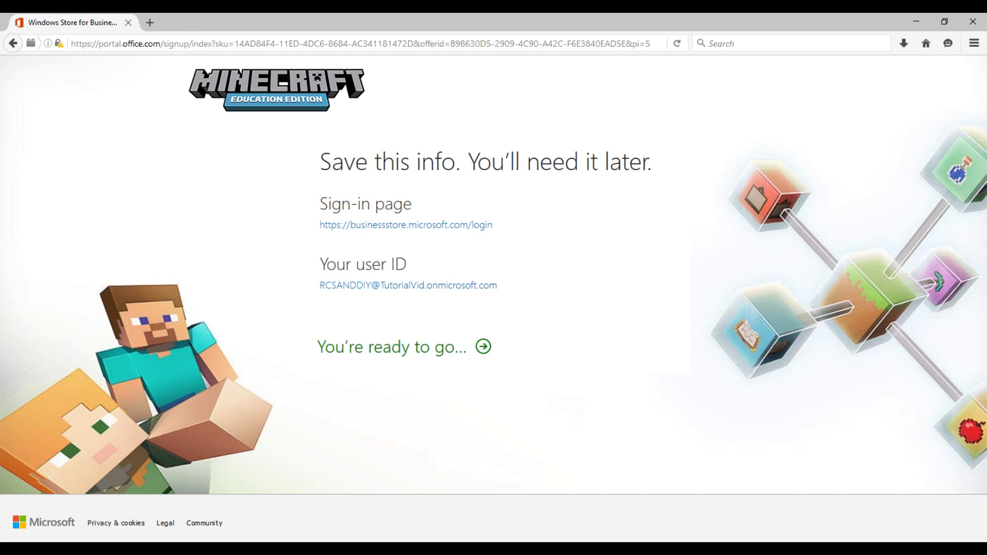
pyautogui.click(405, 347)
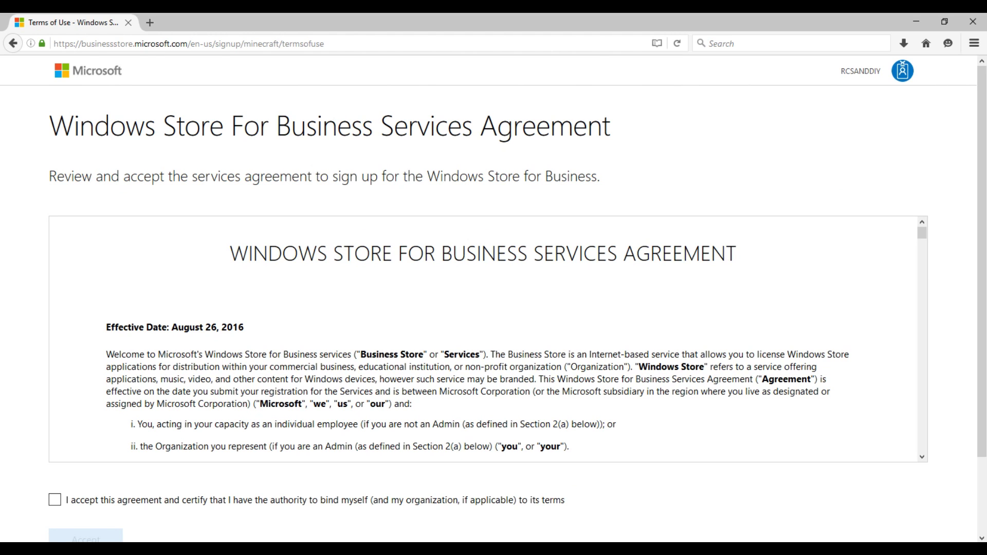
pyautogui.doubleClick(55, 499)
pyautogui.scroll(-3, 86, 499)
pyautogui.click(85, 452)
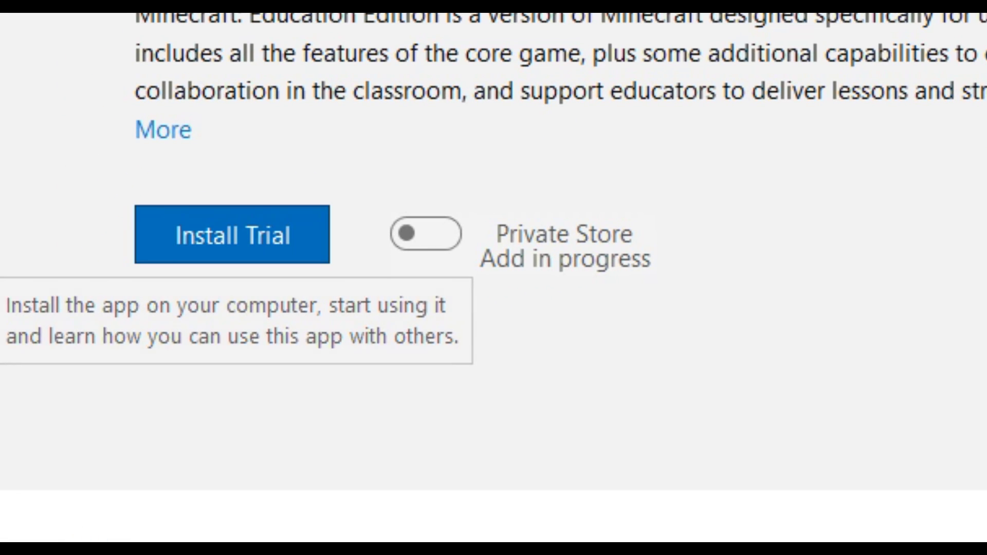
# - Install the Minecraft: Education Edition trial through the Windows Store
pyautogui.click(232, 235)
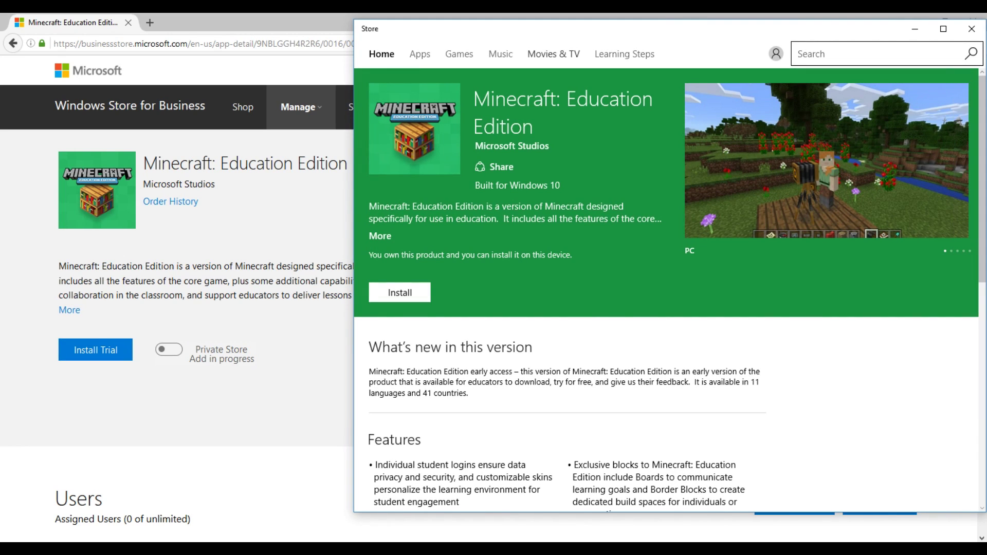
pyautogui.moveTo(566, 29); pyautogui.dragTo(391, 36)
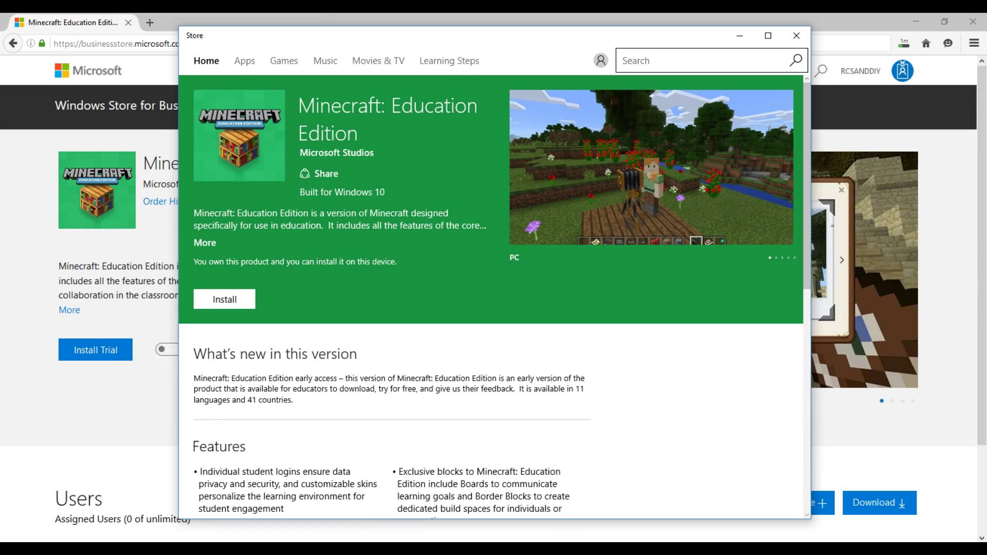
pyautogui.click(225, 299)
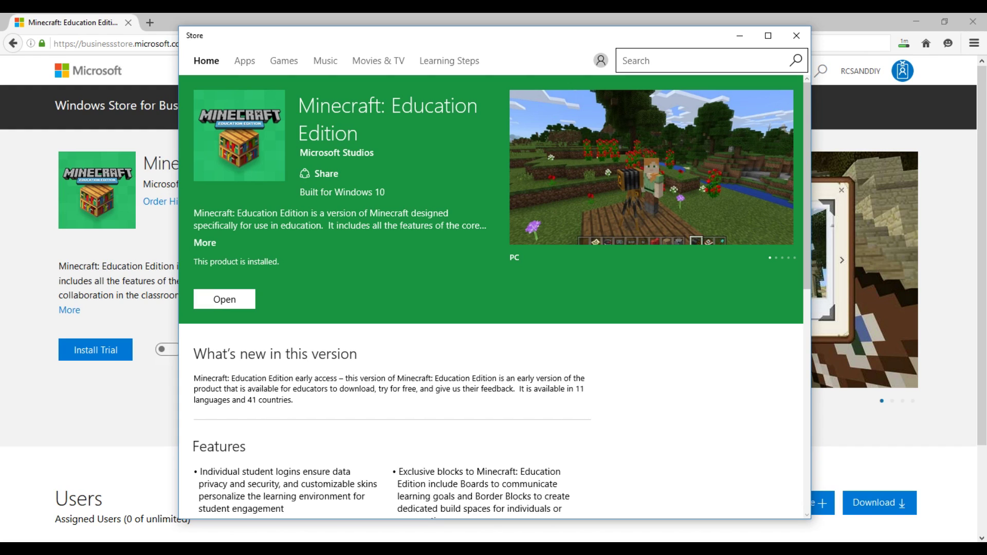
# - Launch Minecraft: Education Edition and sign in with the new account's user ID and password
pyautogui.click(224, 299)
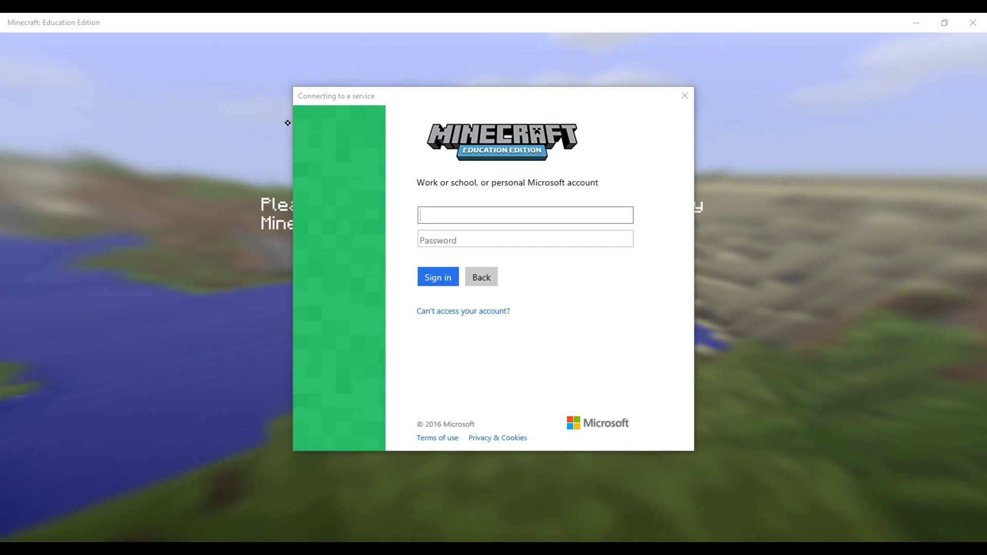
pyautogui.write('r')
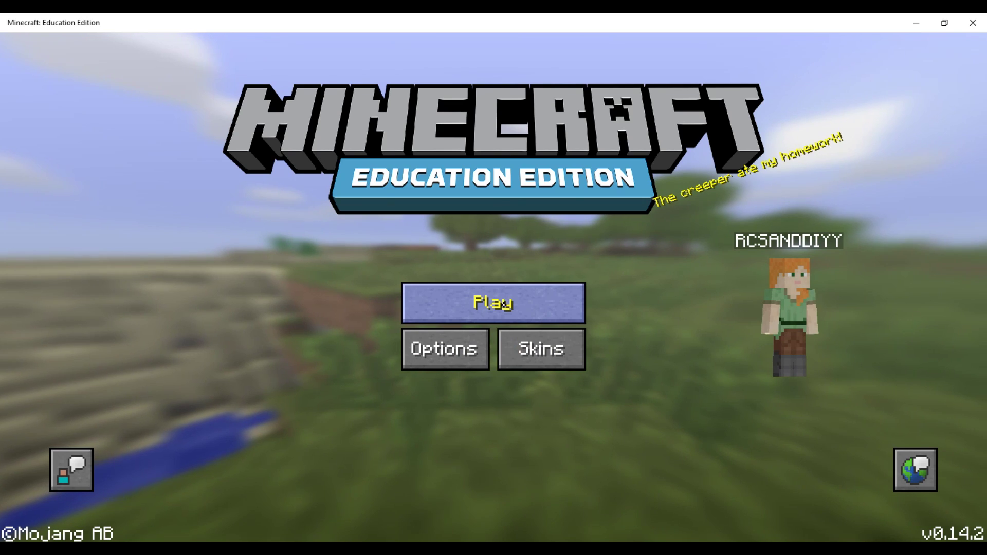
# - Turn the game's music volume down to the minimum and return to the main screen
pyautogui.click(445, 349)
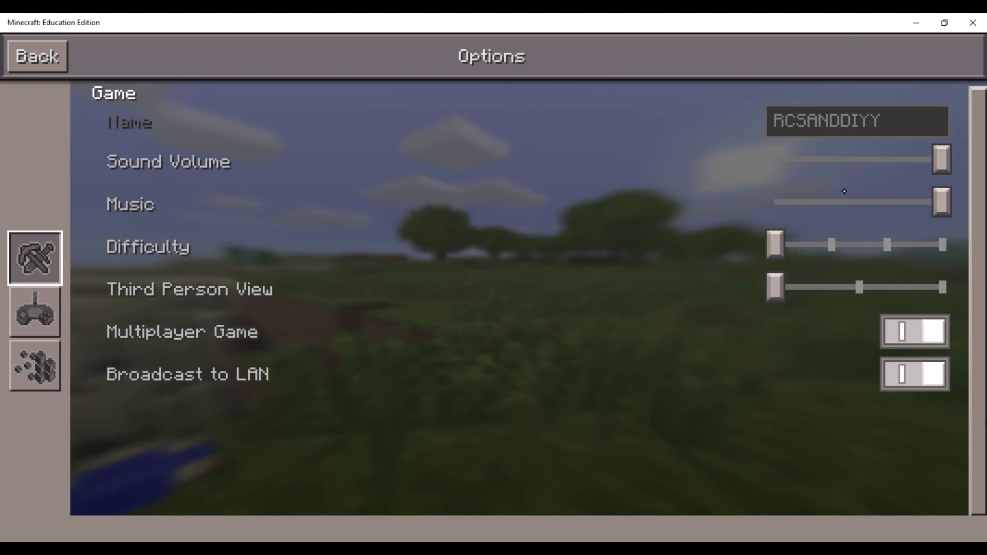
pyautogui.moveTo(942, 202); pyautogui.dragTo(775, 202)
pyautogui.click(38, 57)
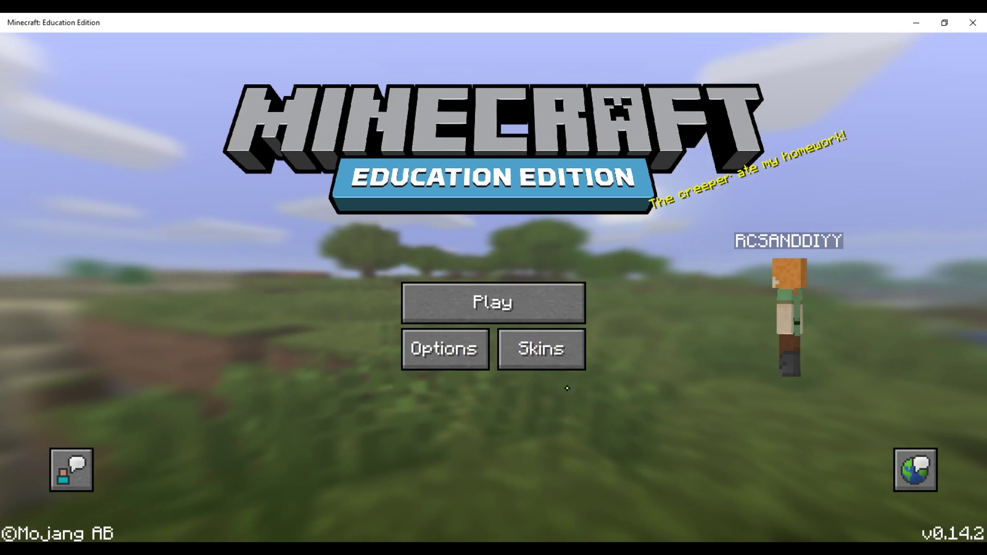
# - Browse the Education Edition skins and look at the game's Worlds and Friends lists
pyautogui.click(541, 349)
pyautogui.scroll(-5, 541, 349)
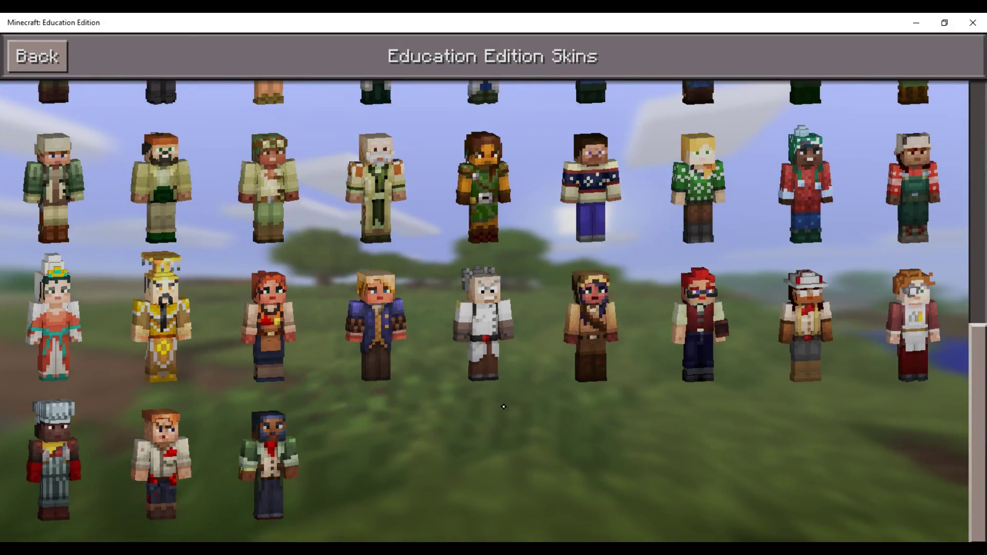
pyautogui.press('Escape')
pyautogui.click(514, 307)
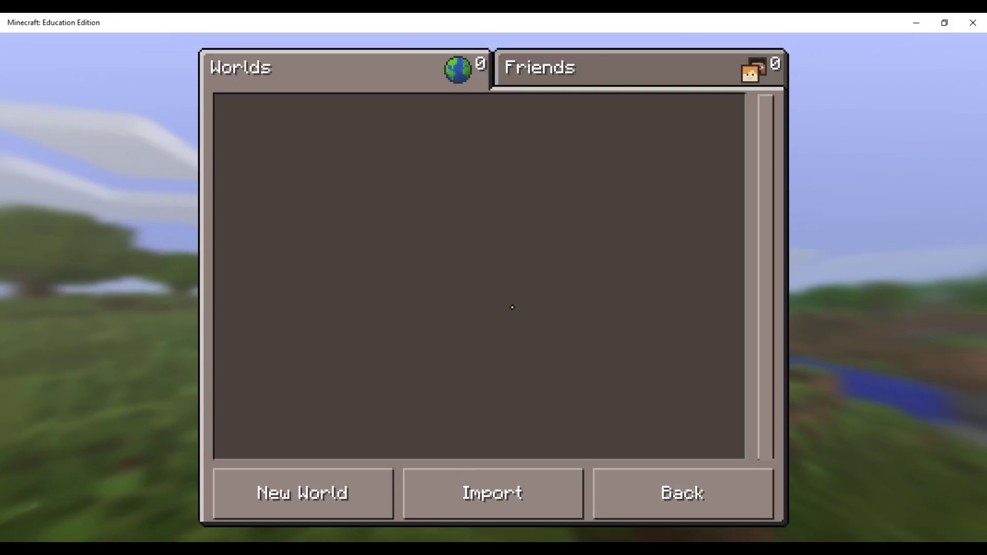
pyautogui.click(532, 70)
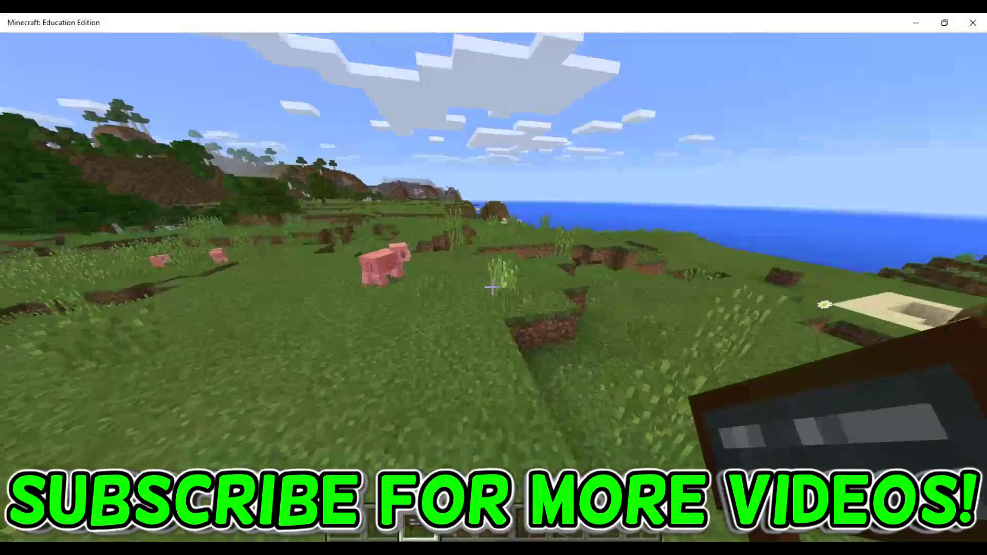
# - Explore the world by travelling across the grassland, along the coast and over the water
pyautogui.press('w')
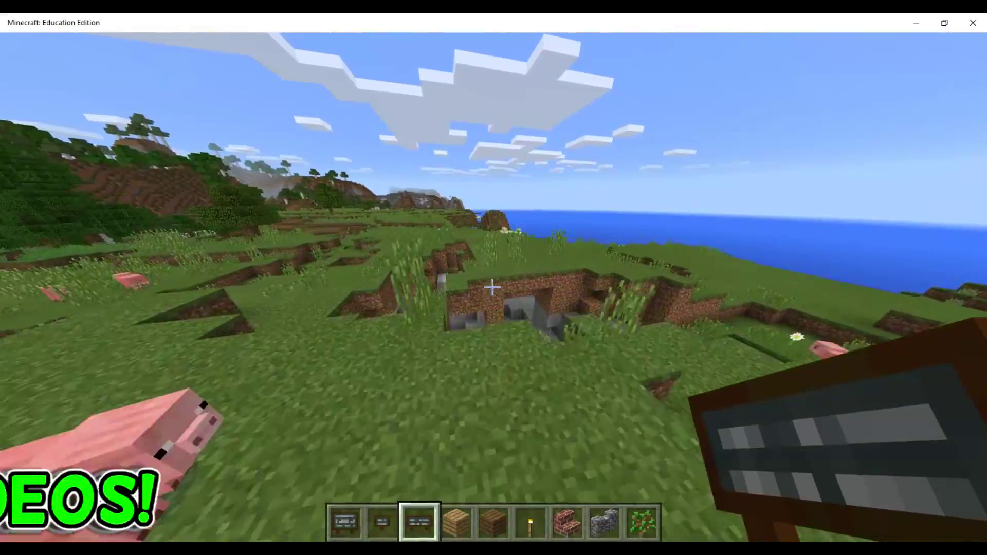
pyautogui.press('w')
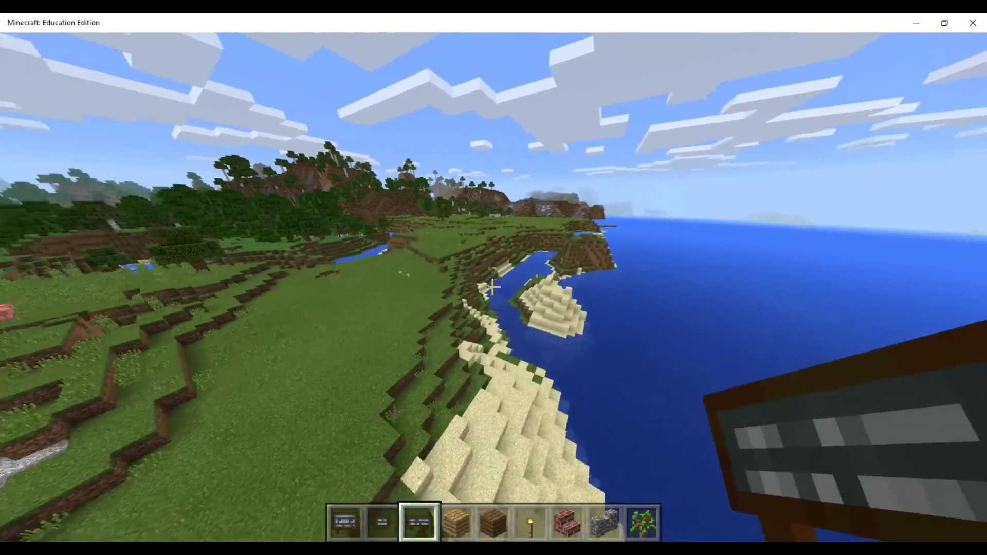
pyautogui.press('w')
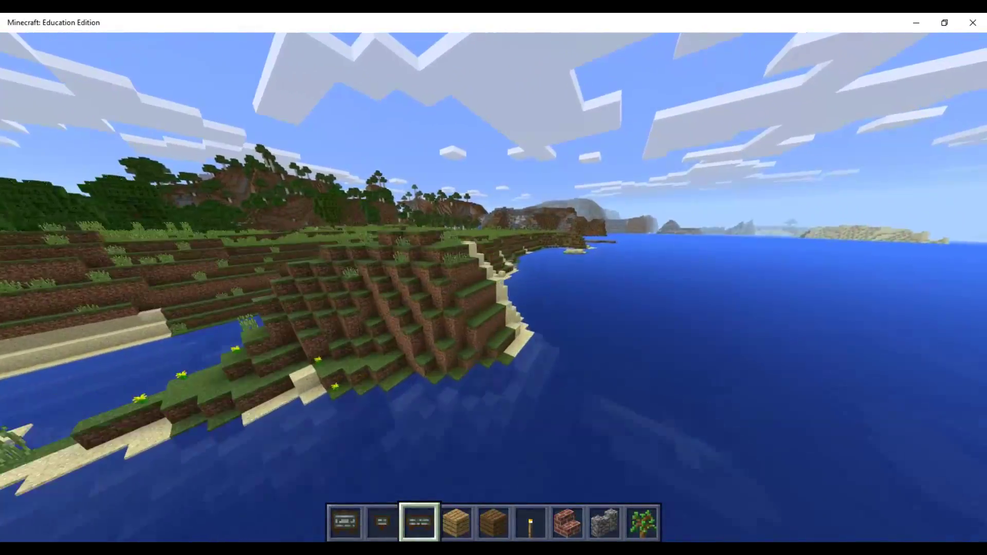
pyautogui.press('w')
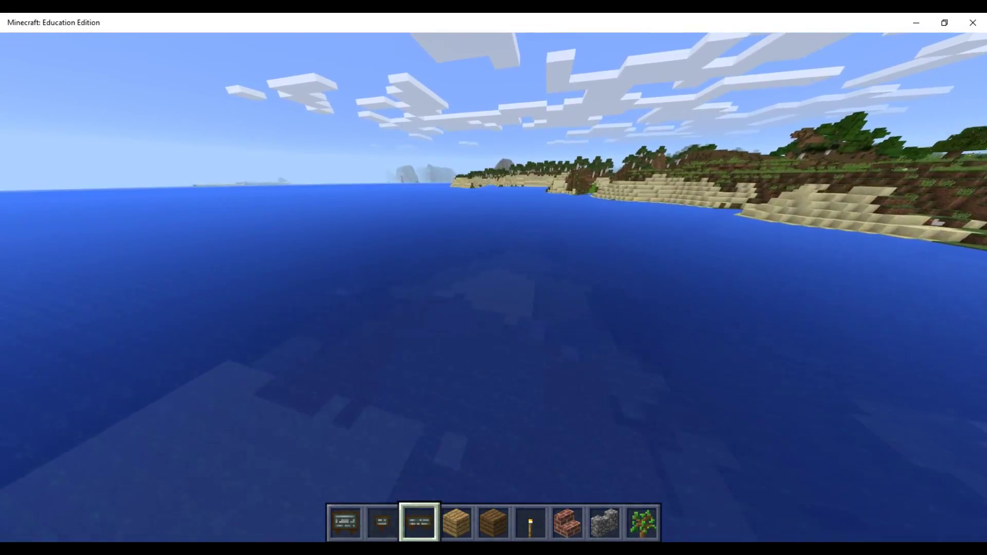
pyautogui.press('w')
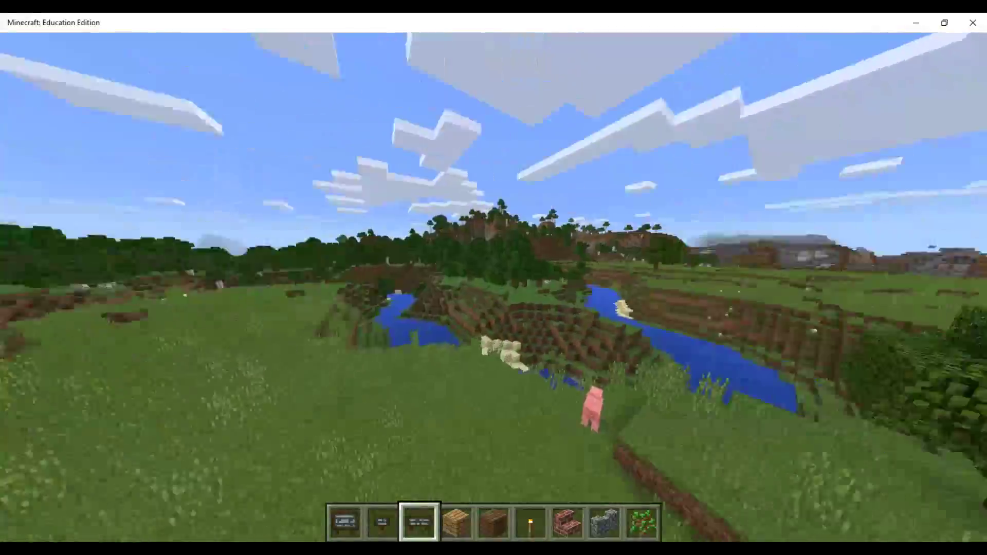
# - Continue exploring the world by crossing the grassy hills, flying above the coast and following the sandy inlet to the open sea
pyautogui.press('w')
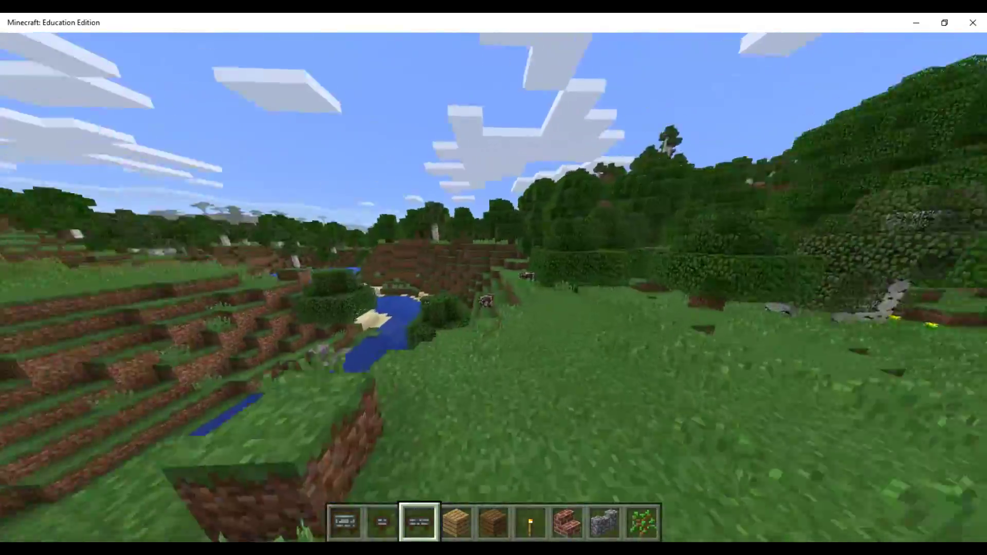
pyautogui.press('w')
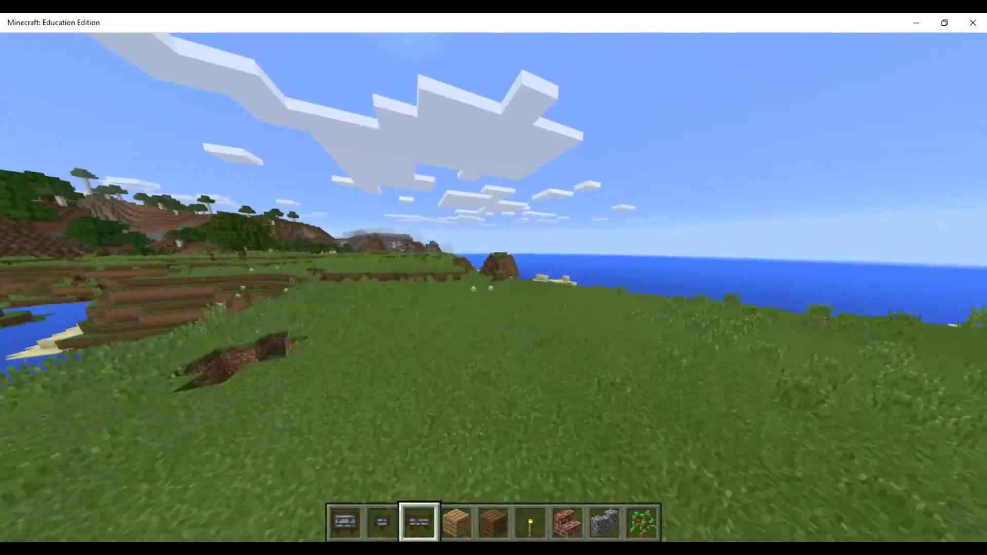
pyautogui.press('w')
pyautogui.press('space')
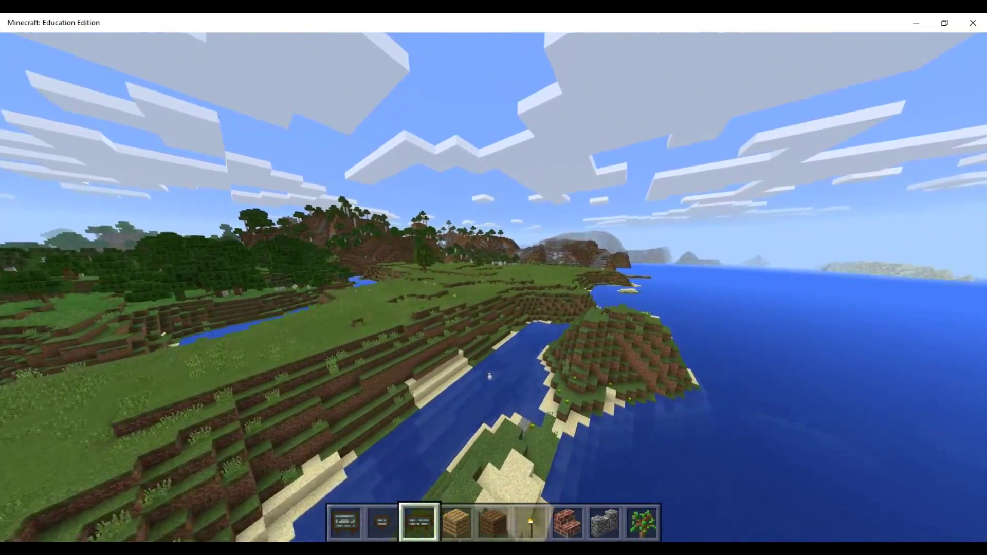
pyautogui.press('w')
pyautogui.press('d')
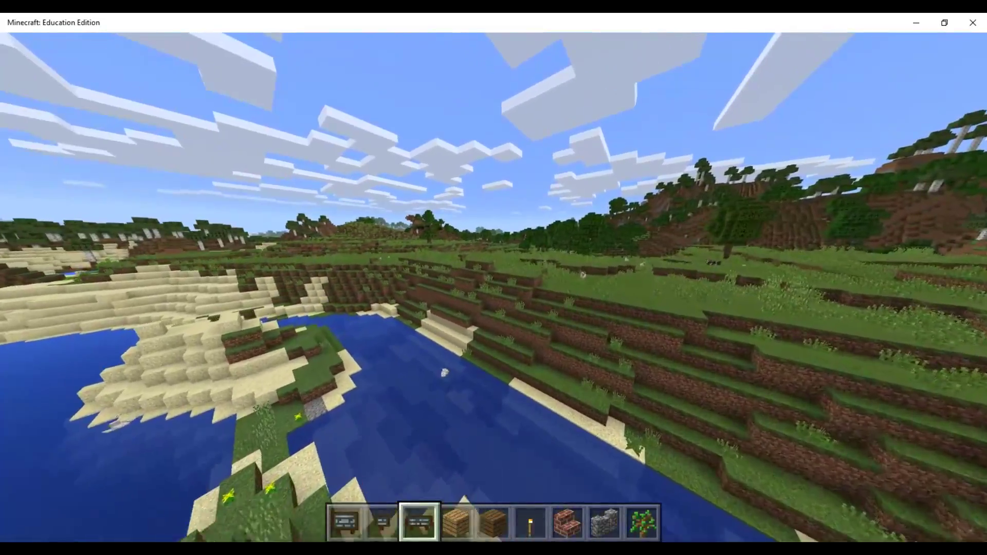
pyautogui.press('w')
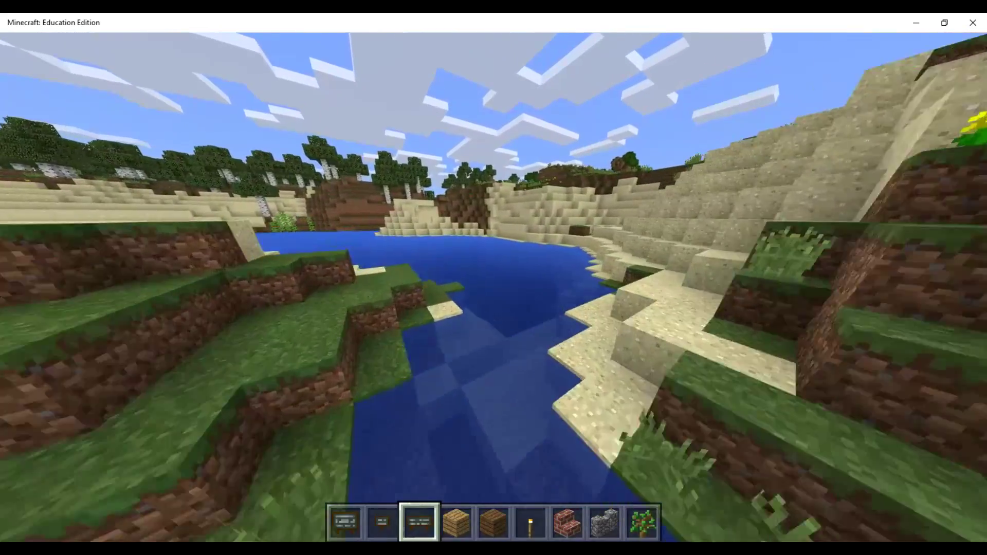
pyautogui.press('w')
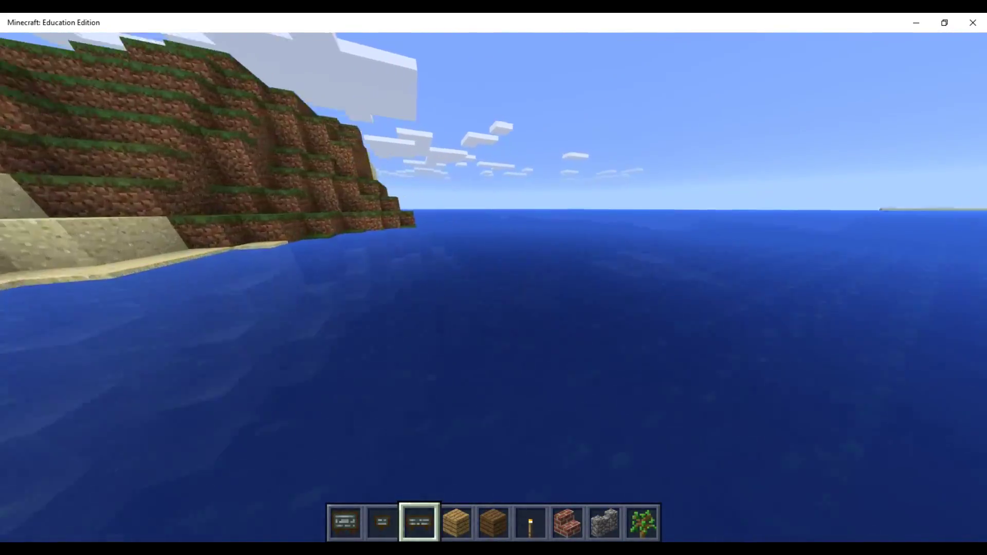